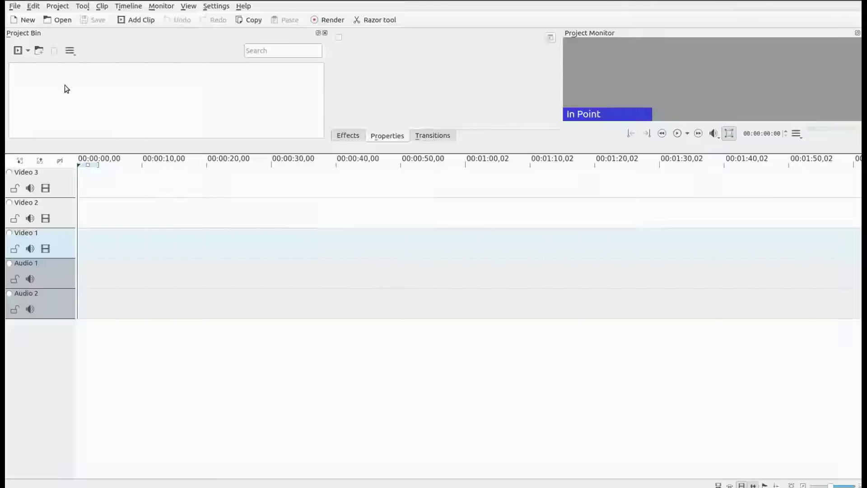
Choose Add Title Clip from the Project Bin's context menu
right_click(64, 85)
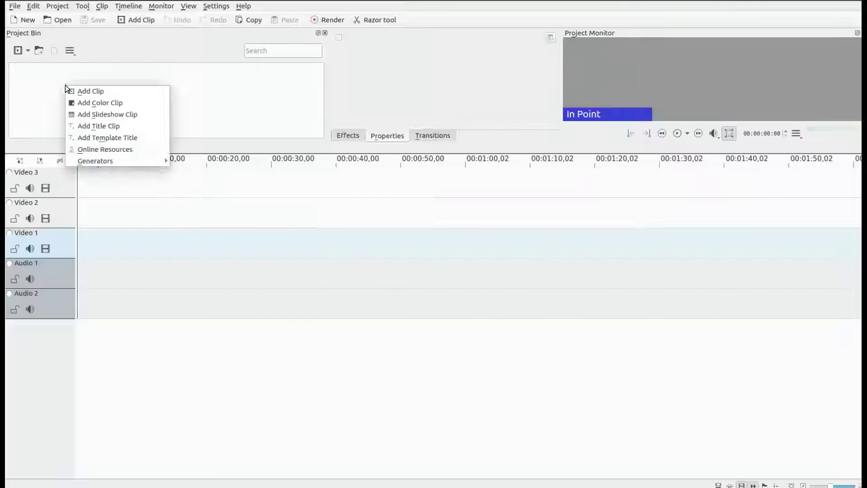
click(89, 128)
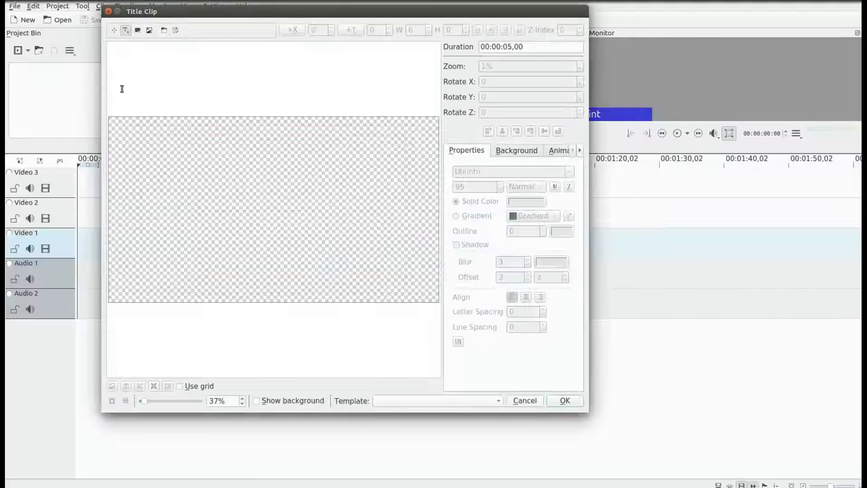
Draw a full-frame rectangle with a solid black fill and add the title to the bin
click(137, 30)
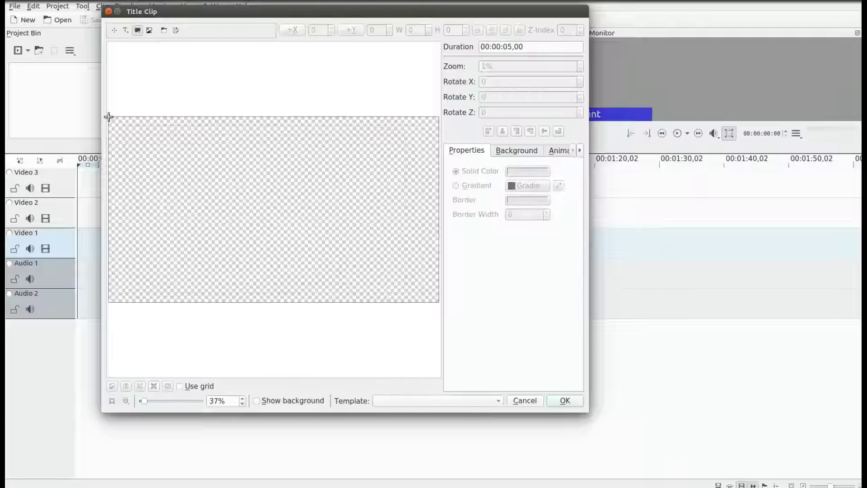
mouse_move(109, 117)
mouse_down()
mouse_move(146, 151)
mouse_move(304, 246)
mouse_move(437, 306)
mouse_move(439, 298)
mouse_up()
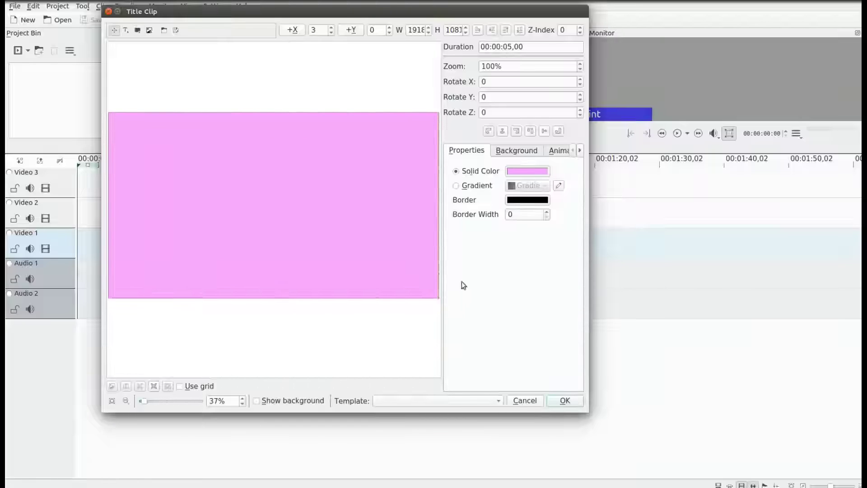
click(522, 171)
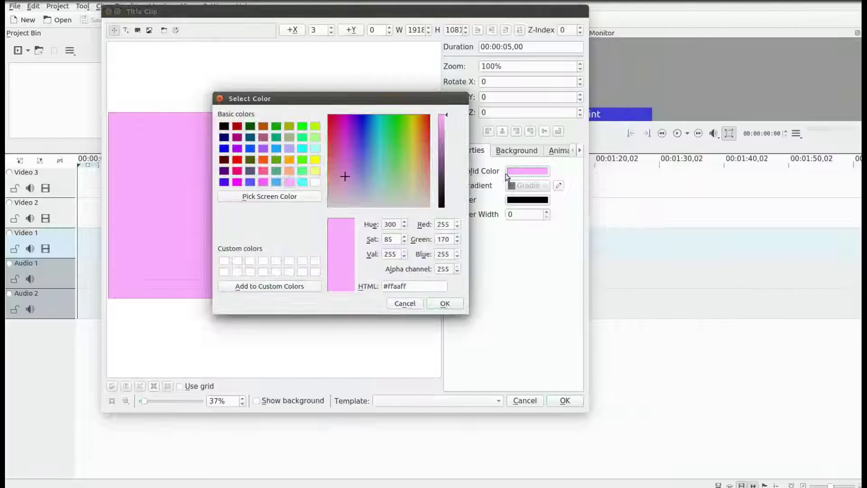
click(224, 126)
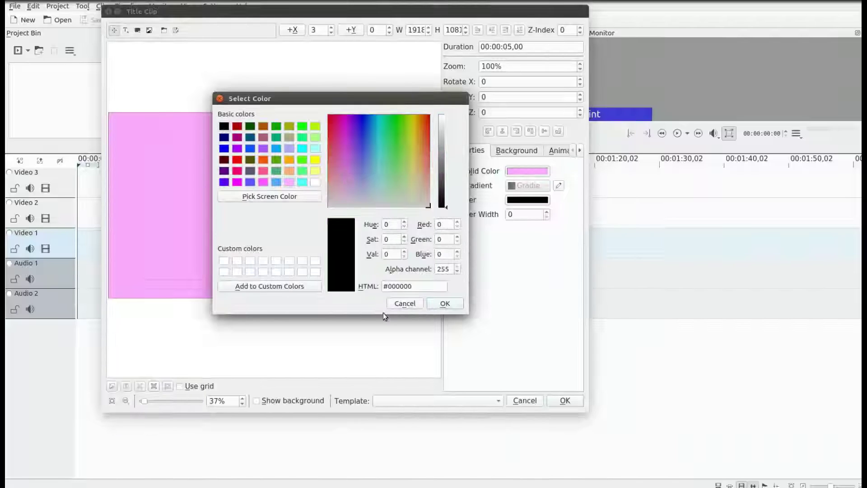
click(447, 303)
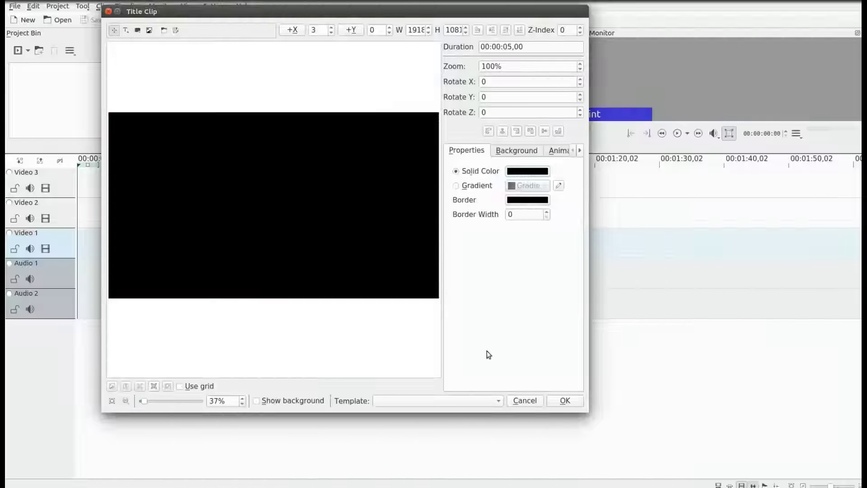
click(564, 401)
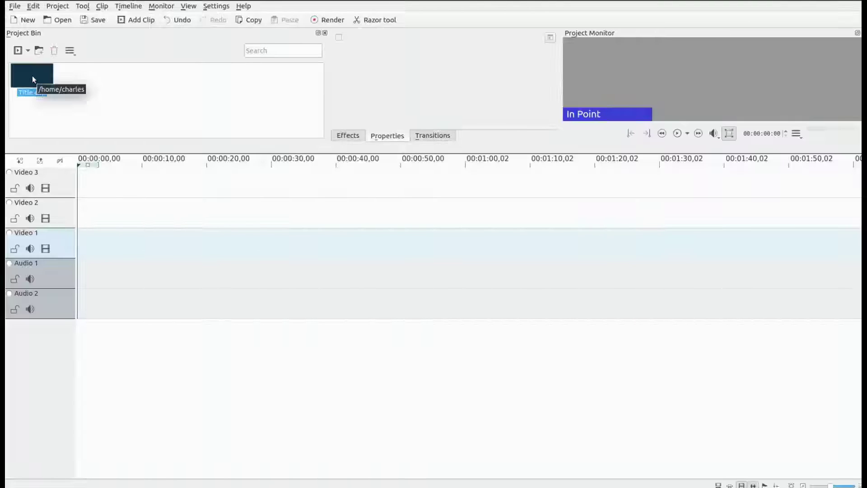
Put the title clip at the start of Video 2 and stretch it to 00:00:45,27
drag(32, 75, 90, 216)
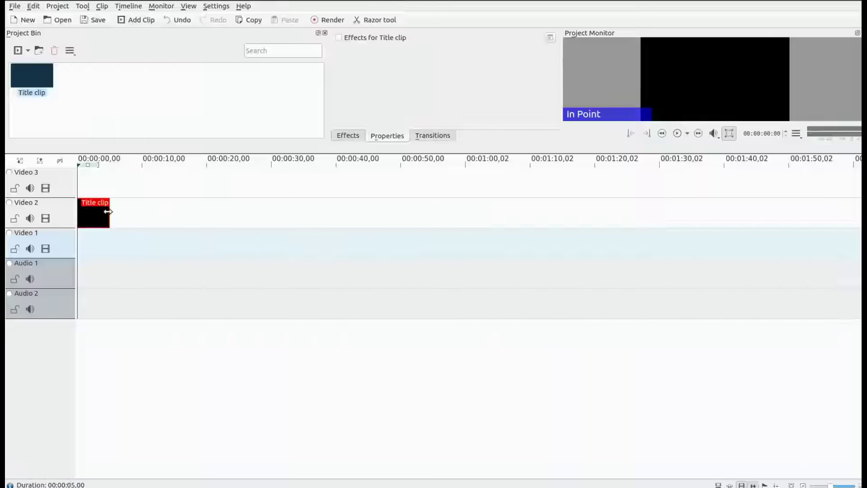
drag(108, 212, 321, 221)
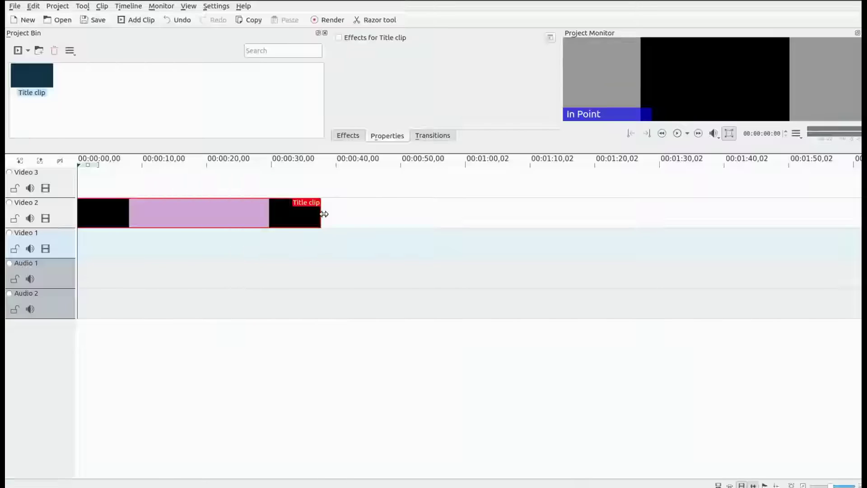
drag(320, 217, 377, 221)
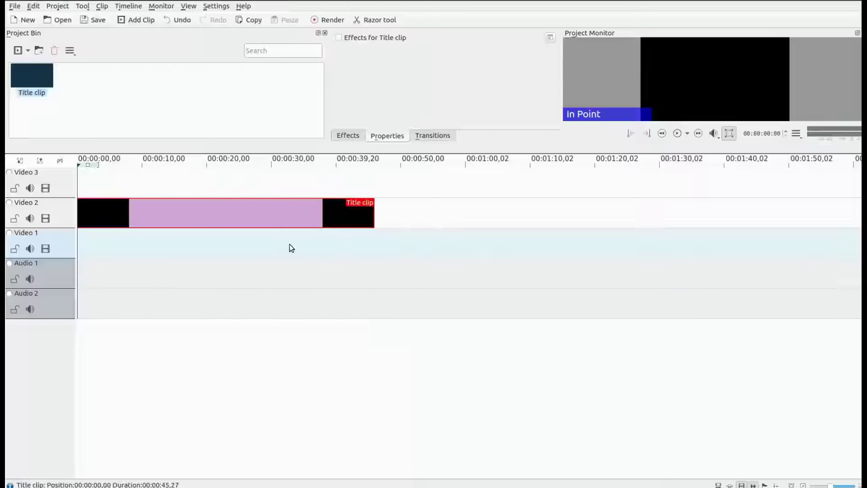
click(348, 135)
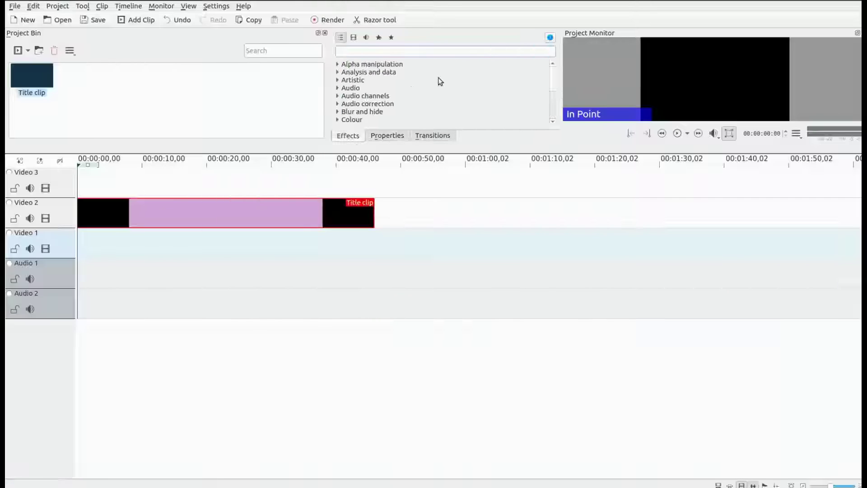
Search effects for 'dy' and apply Dynamic Text to the Video 2 title clip
click(346, 52)
text(d)
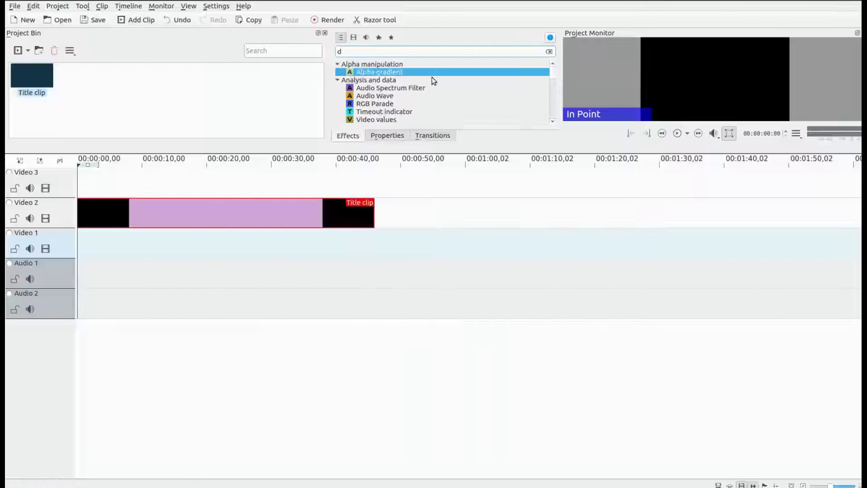
text(y)
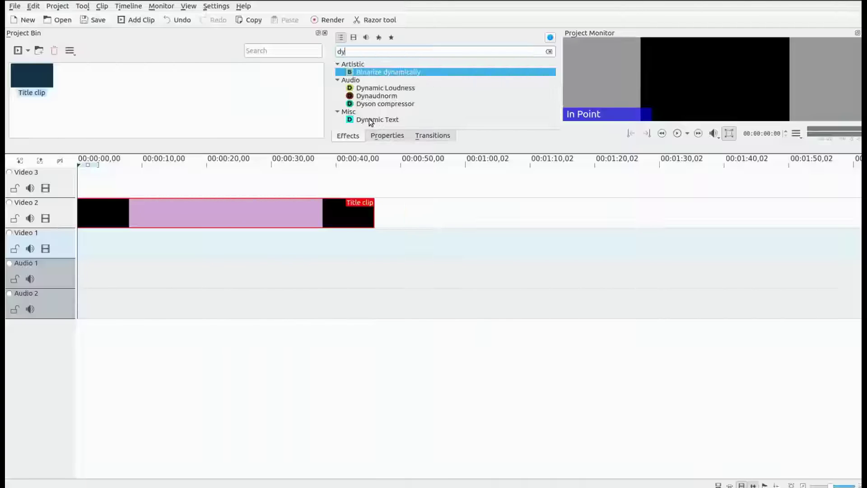
drag(370, 119, 145, 219)
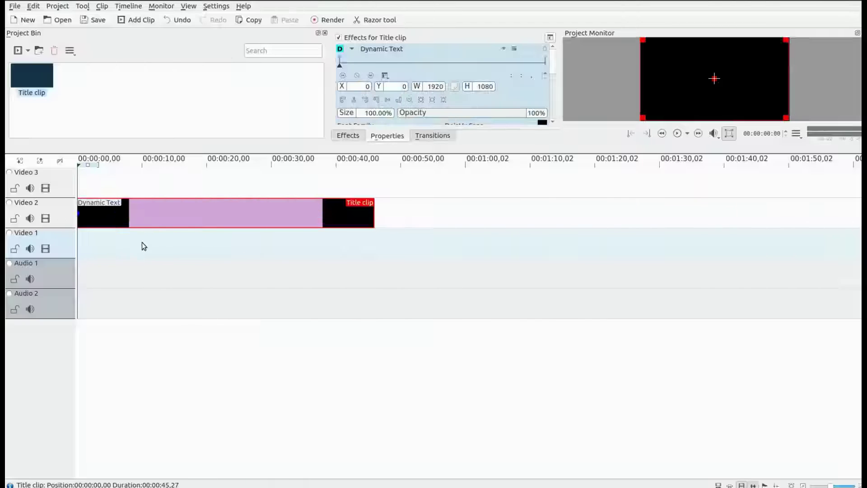
scroll(352, 109, down, 3)
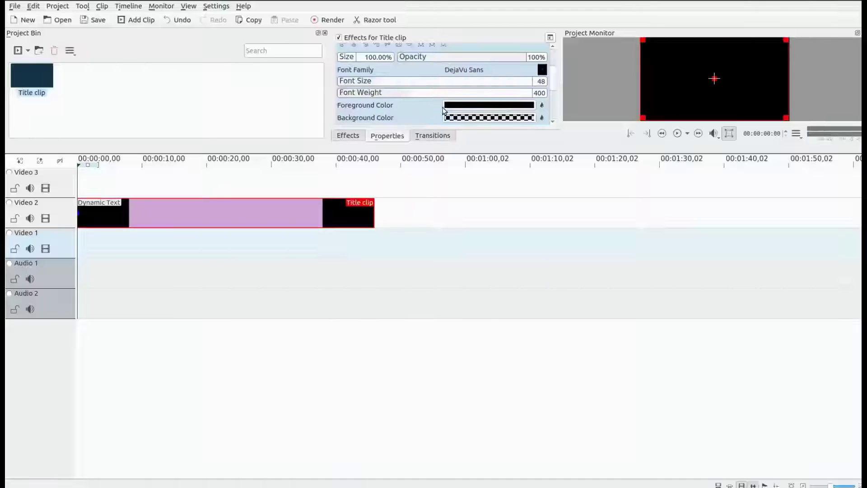
Change the Dynamic Text foreground colour from black to dark red #aa0000
click(508, 104)
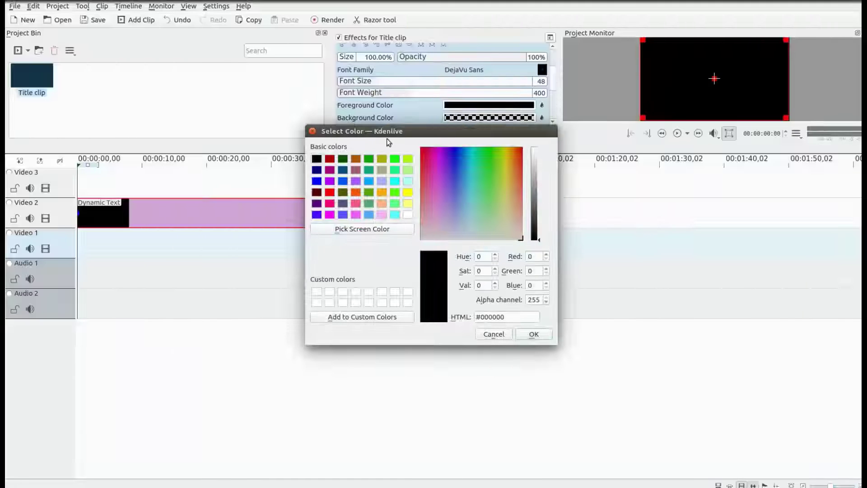
click(329, 160)
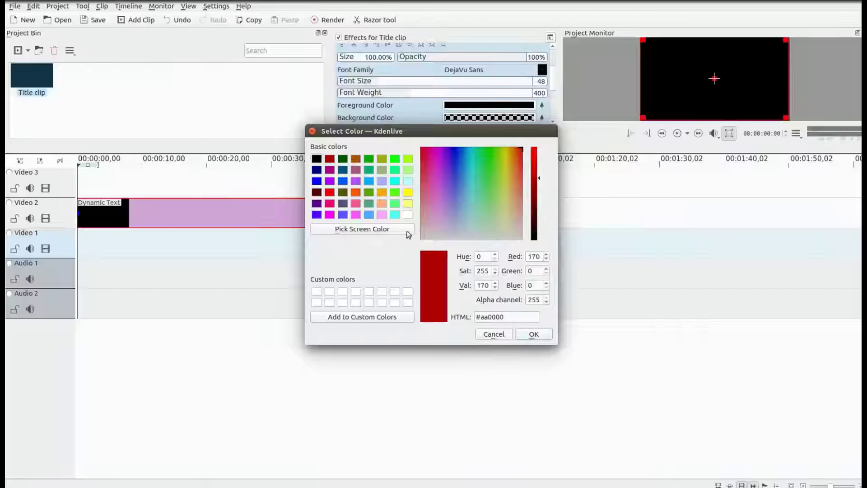
click(533, 335)
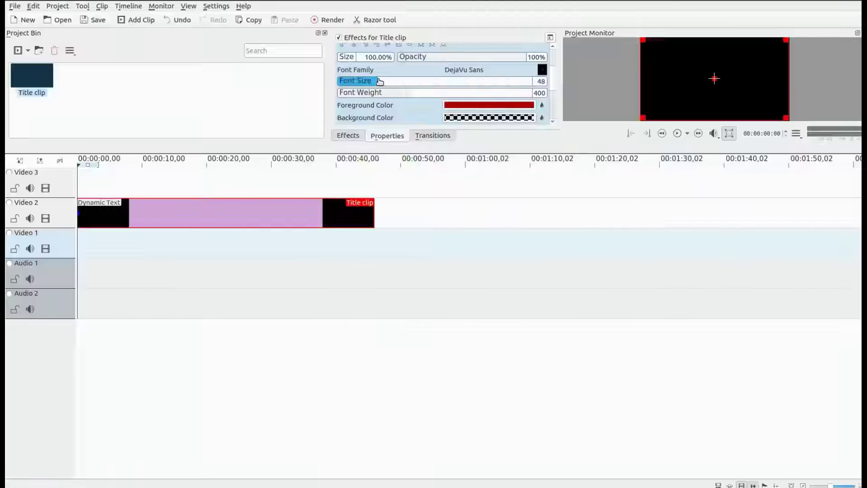
Raise the text's font size to 79, move it to the picture's bottom, and open Render
drag(380, 82, 410, 83)
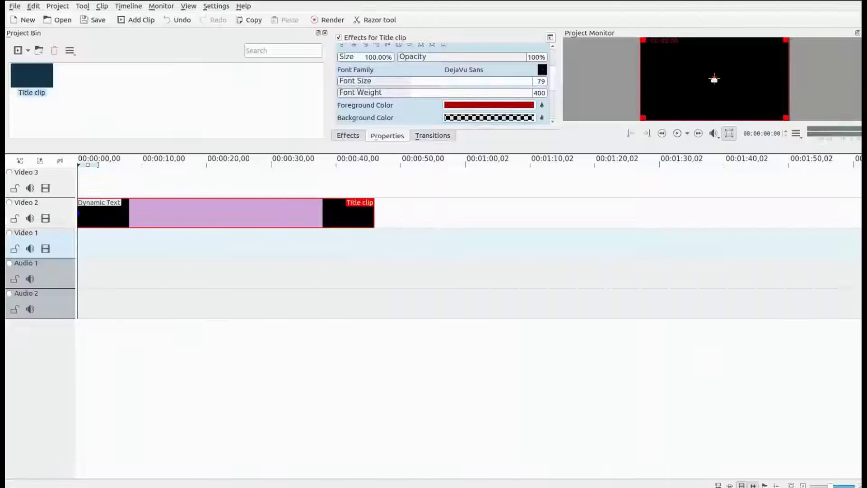
drag(714, 79, 716, 113)
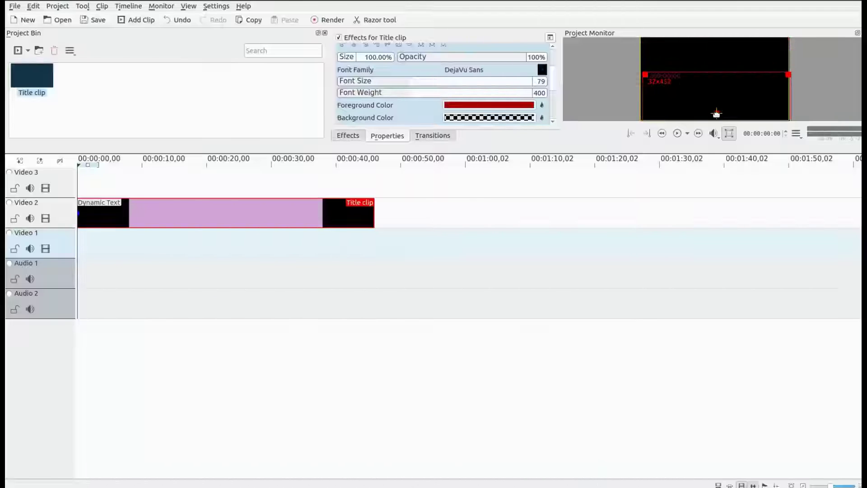
drag(716, 113, 716, 141)
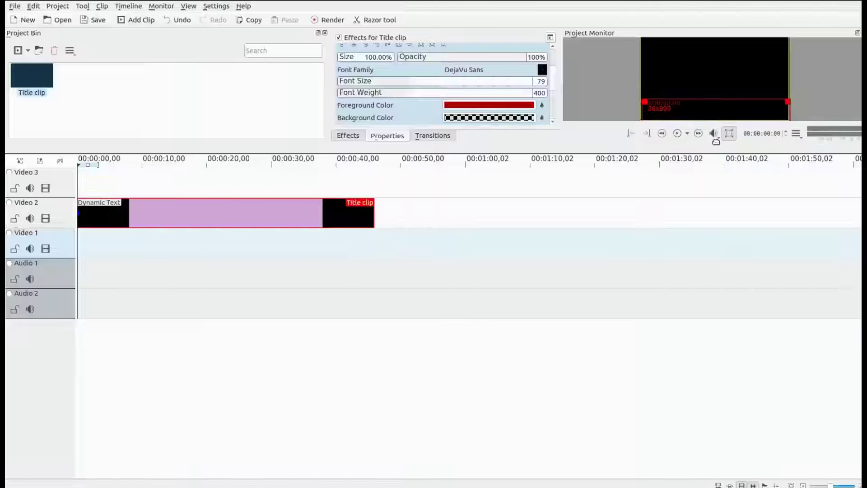
drag(715, 141, 716, 141)
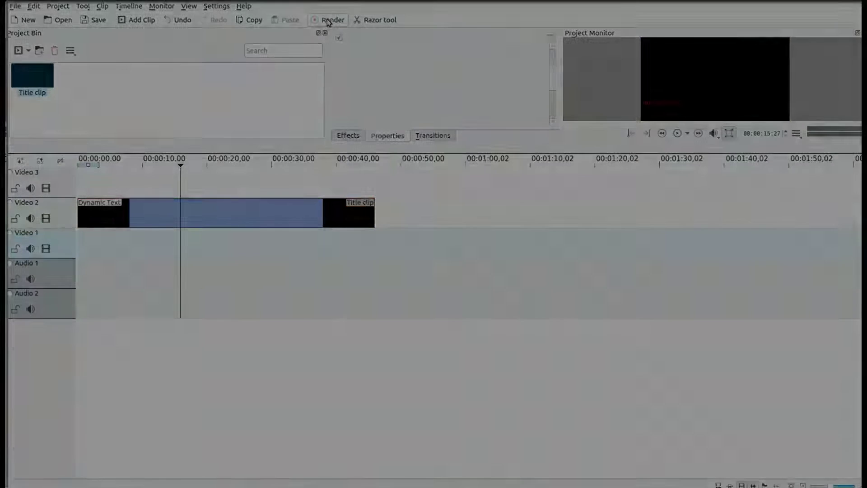
click(326, 19)
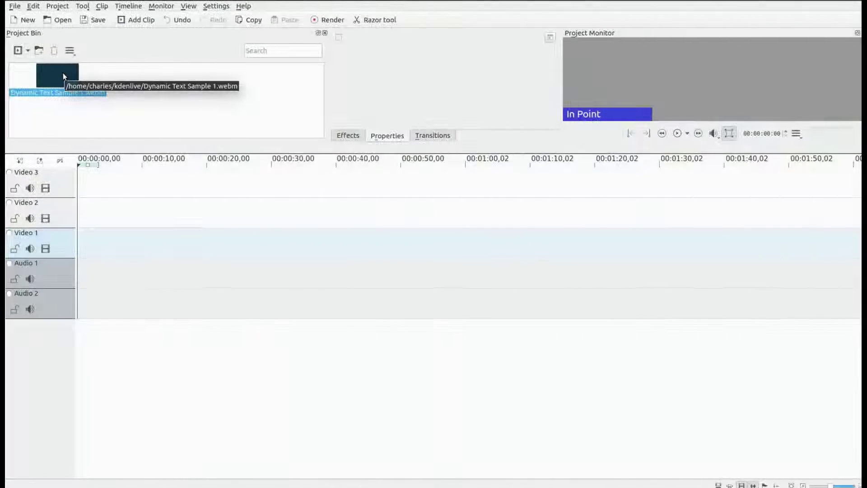
Place Dynamic Text Sample 1.webm on Video 1 and Video 2, both starting at 00:00:00
drag(63, 72, 110, 234)
drag(190, 245, 145, 243)
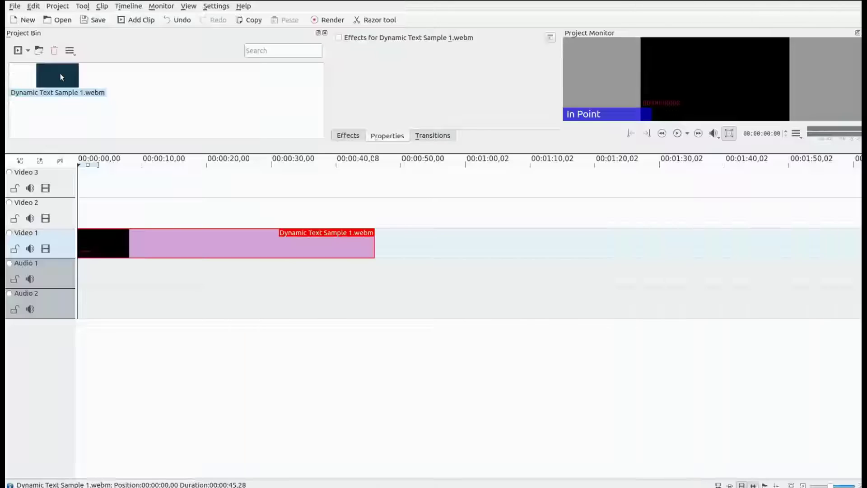
drag(61, 74, 123, 209)
drag(208, 213, 139, 212)
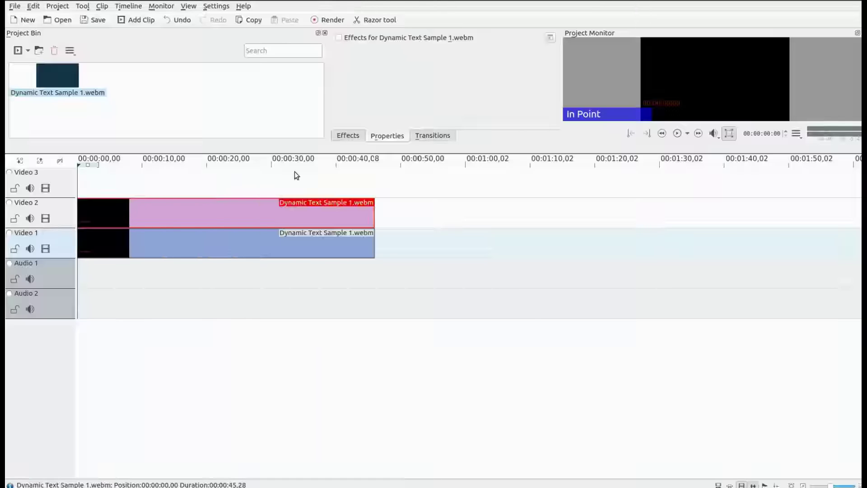
click(350, 134)
click(357, 52)
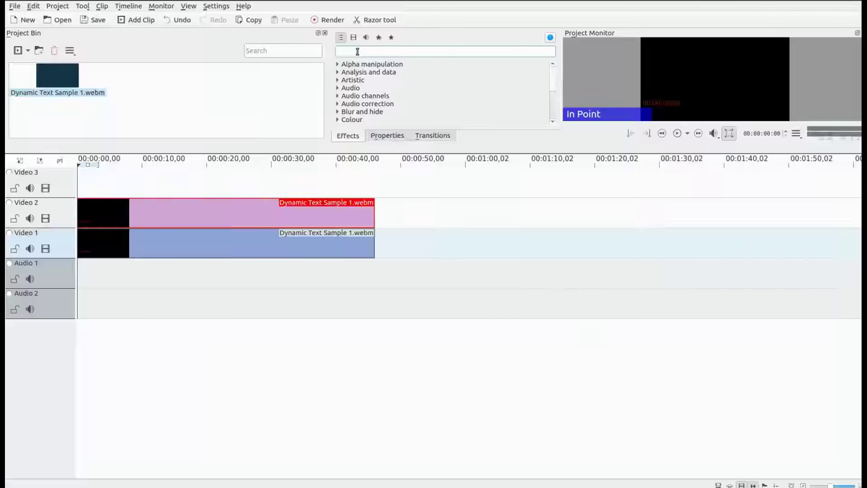
Search effects for 'position' and apply Position and Zoom to the Video 2 copy
text(po)
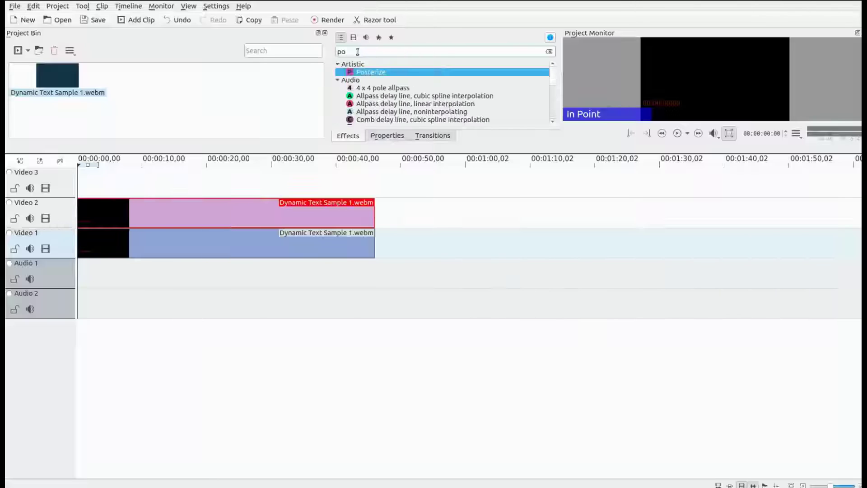
text(sition)
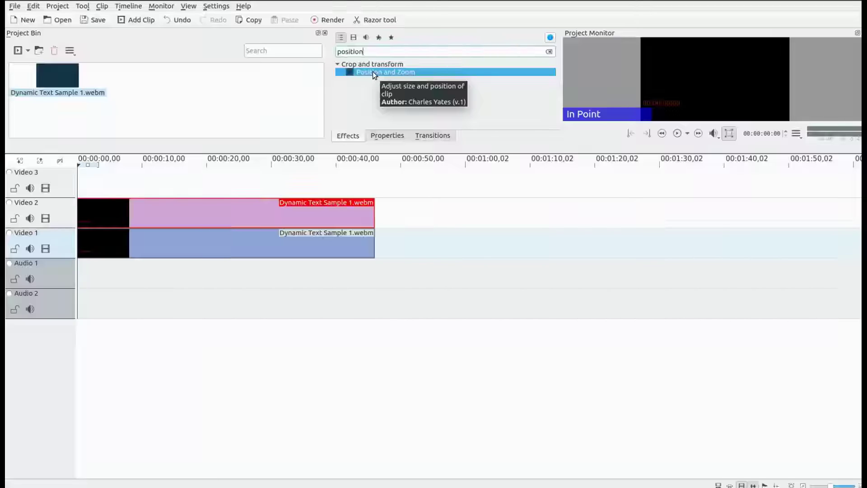
drag(374, 74, 131, 210)
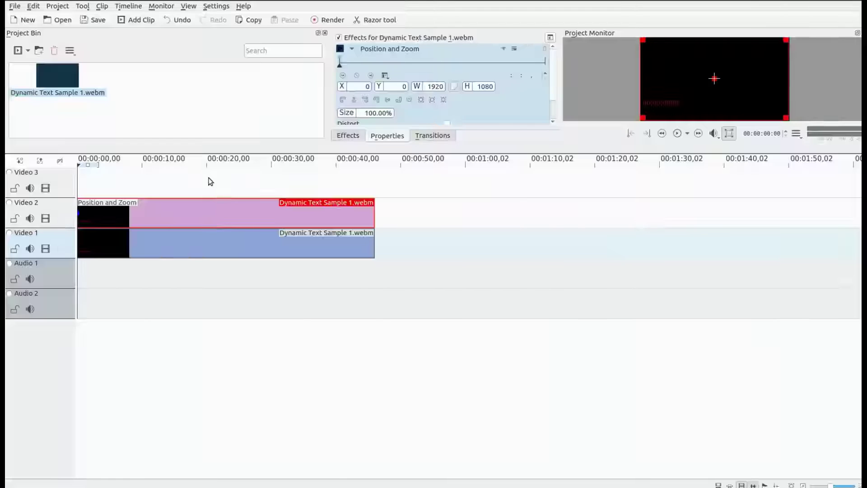
Slide the top copy's frame right to X 1352, then open the Render settings
click(714, 80)
drag(714, 79, 786, 80)
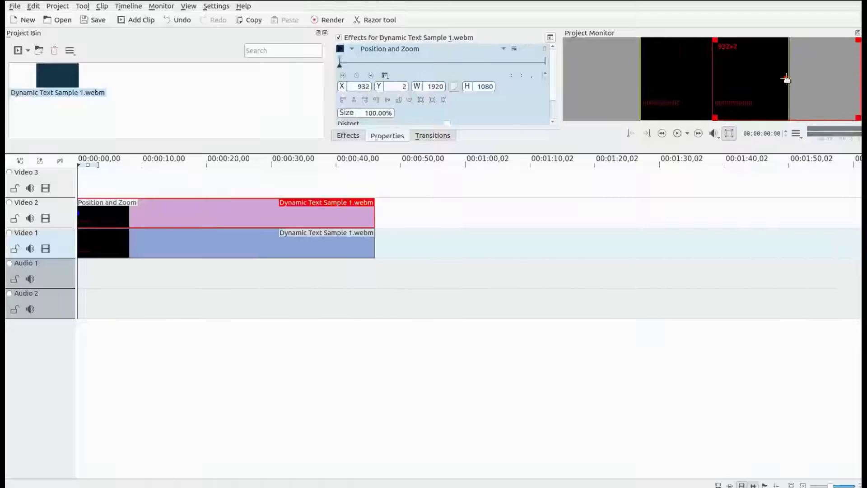
drag(786, 80, 813, 80)
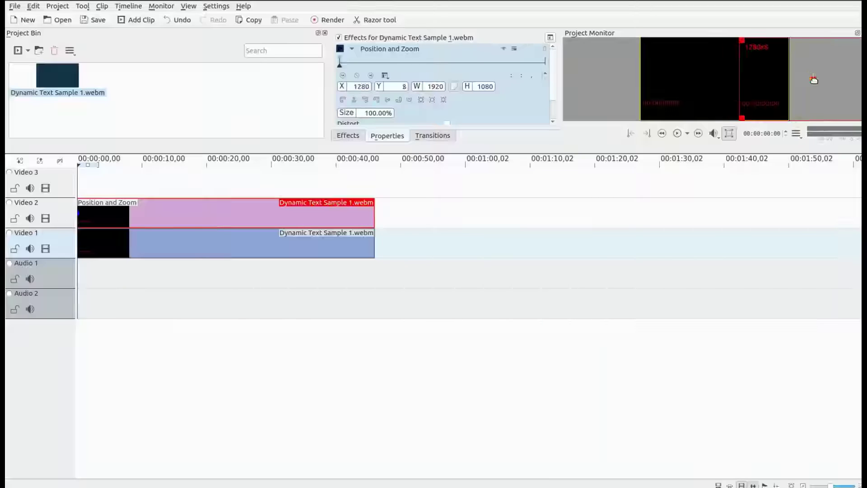
drag(813, 79, 816, 79)
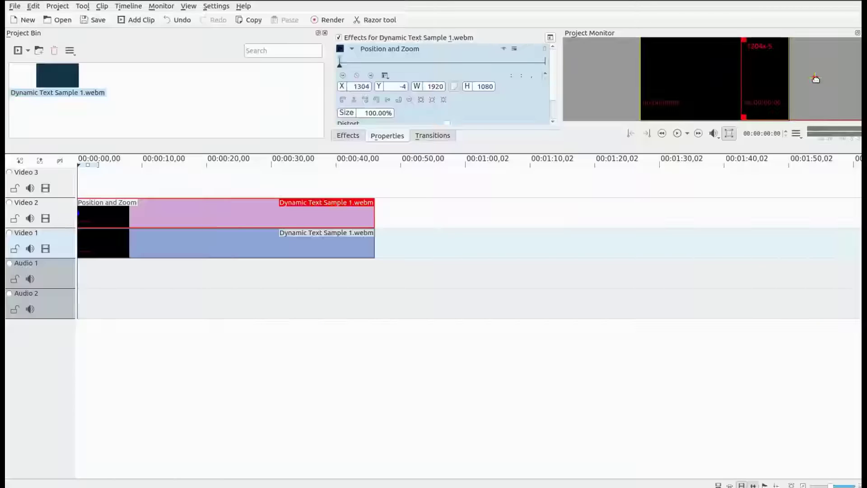
drag(815, 79, 819, 79)
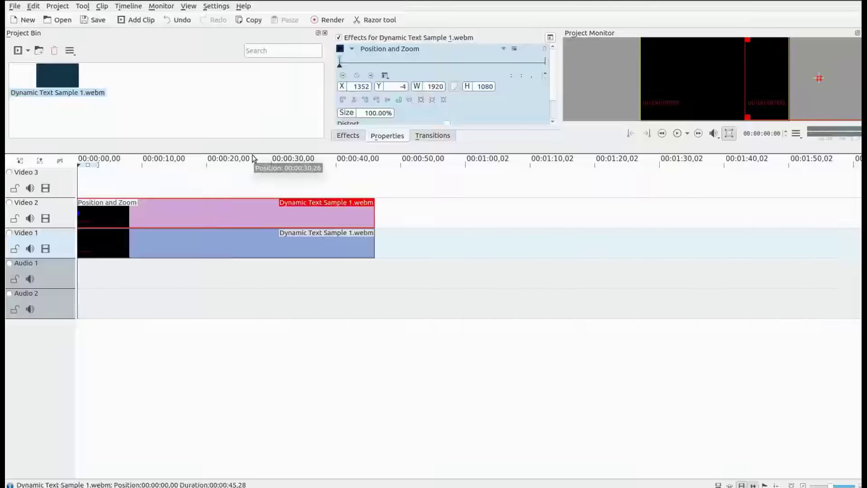
click(327, 20)
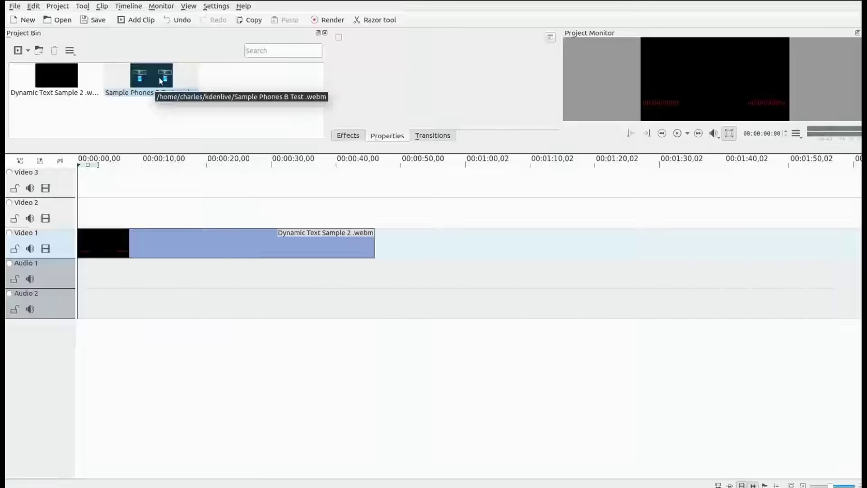
Put Sample Phones B Test.webm on Video 2 starting at 00:00:00
drag(151, 77, 149, 207)
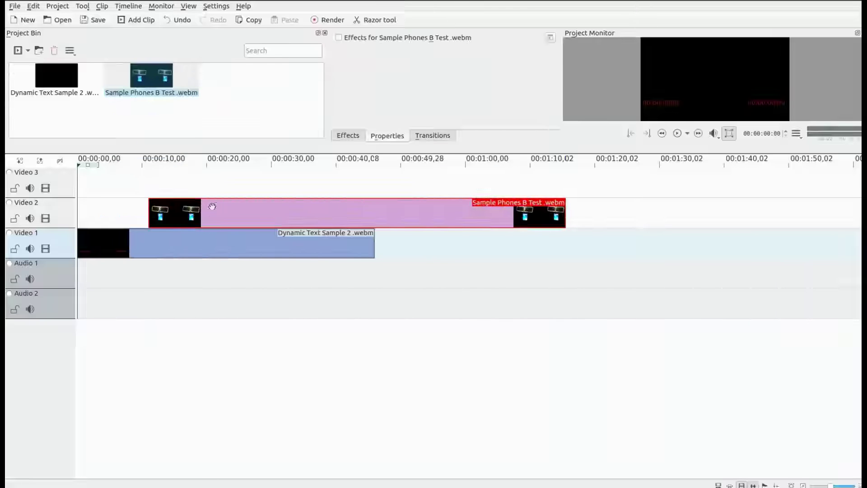
drag(234, 209, 144, 207)
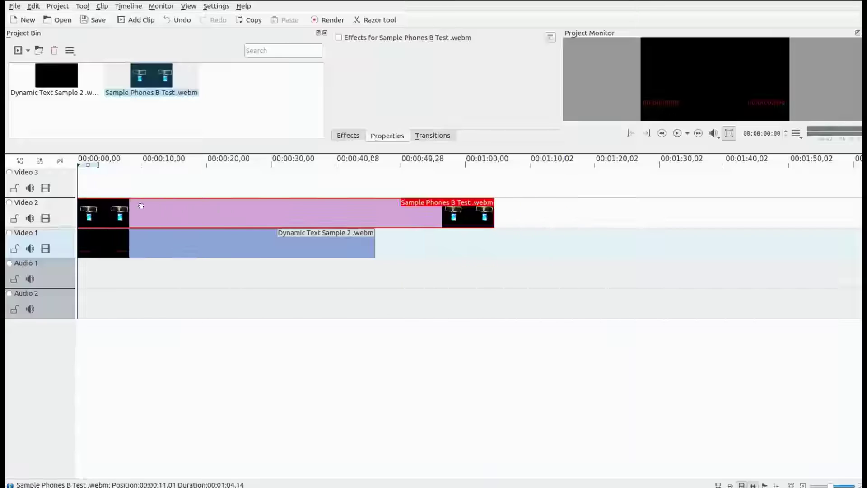
click(434, 135)
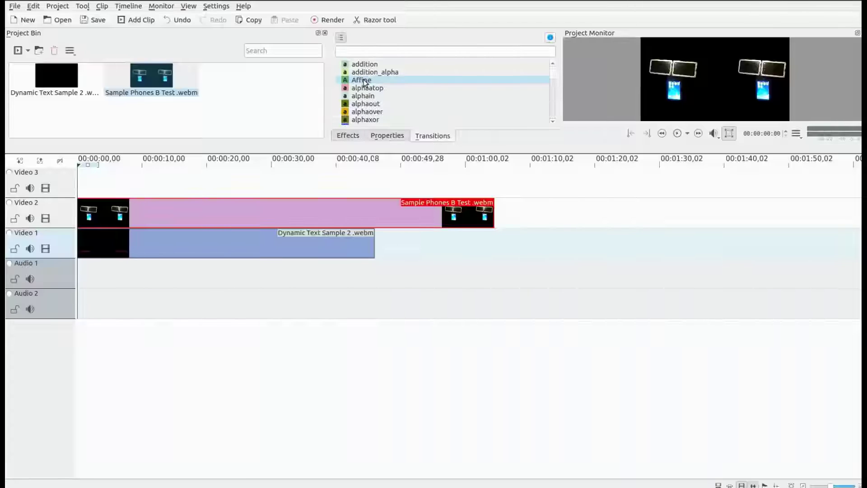
Drop an Affine transition onto the Video 2 phone clip and select it to show its settings
drag(363, 83, 145, 222)
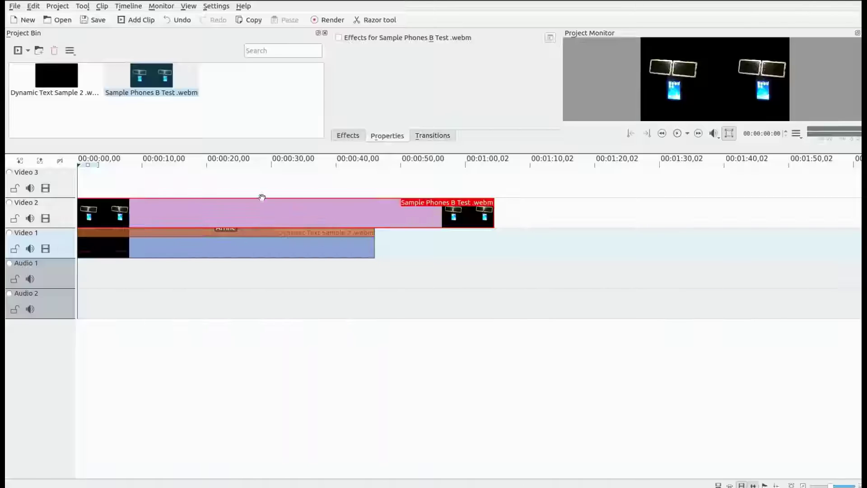
click(278, 233)
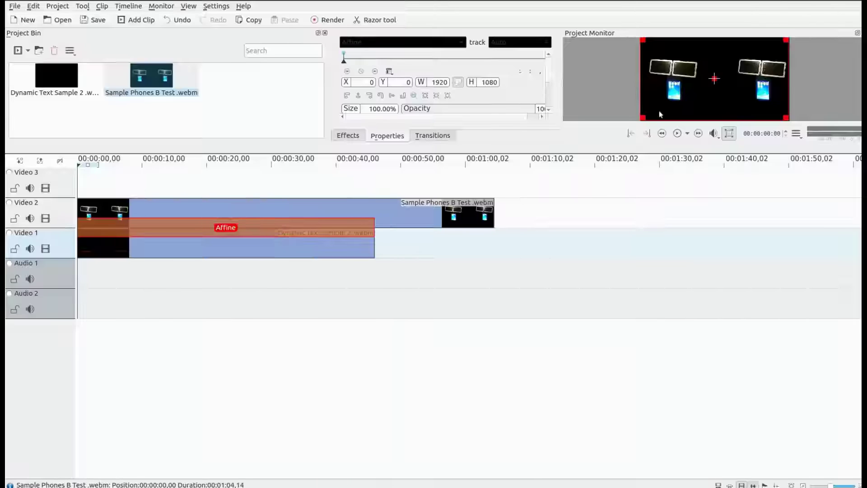
Resize the phone video to 72.45% (1391×782) and place it at X 263, Y 1
drag(641, 120, 657, 79)
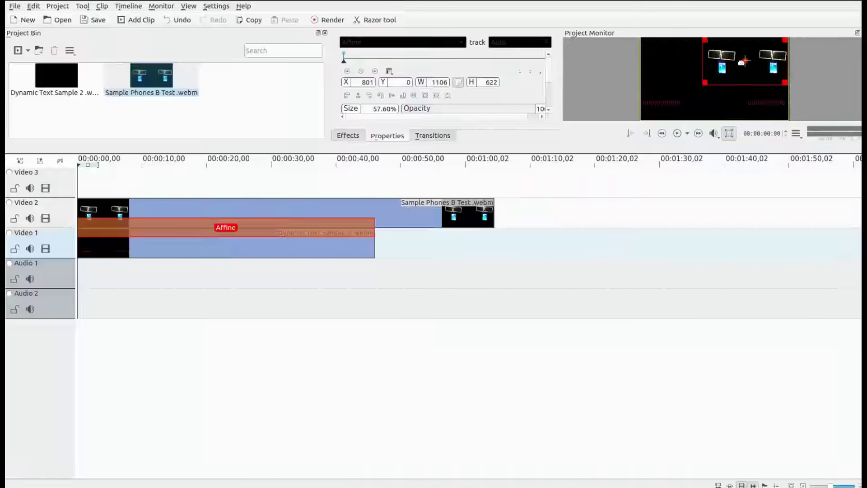
drag(742, 60, 719, 63)
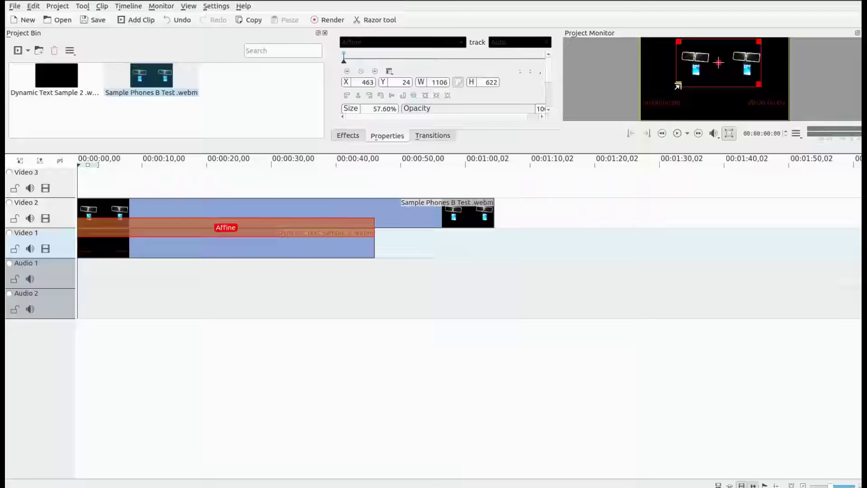
drag(678, 85, 660, 118)
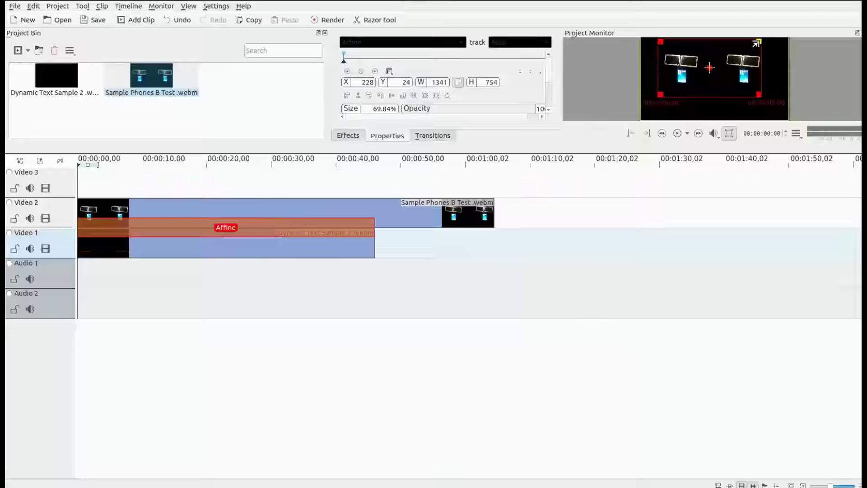
drag(756, 42, 761, 40)
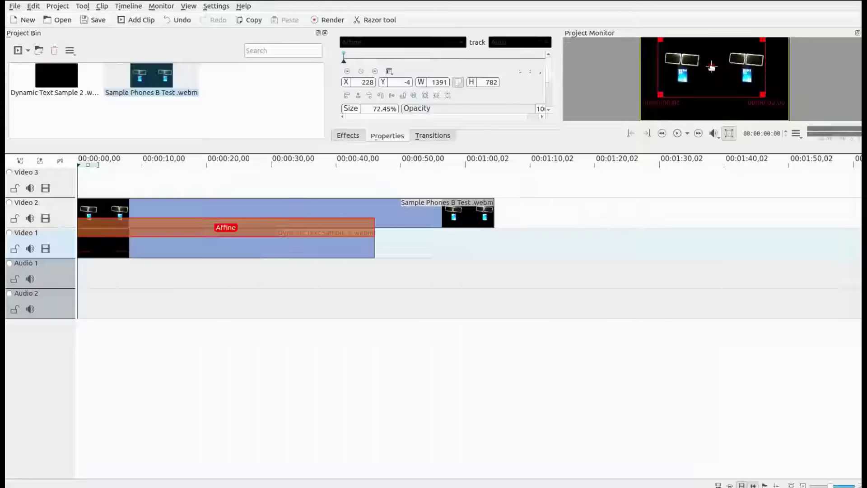
drag(712, 67, 711, 67)
drag(711, 67, 714, 67)
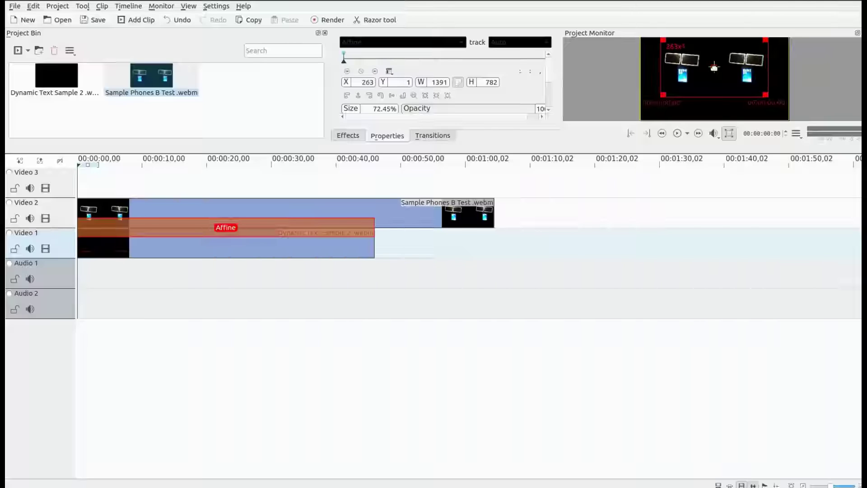